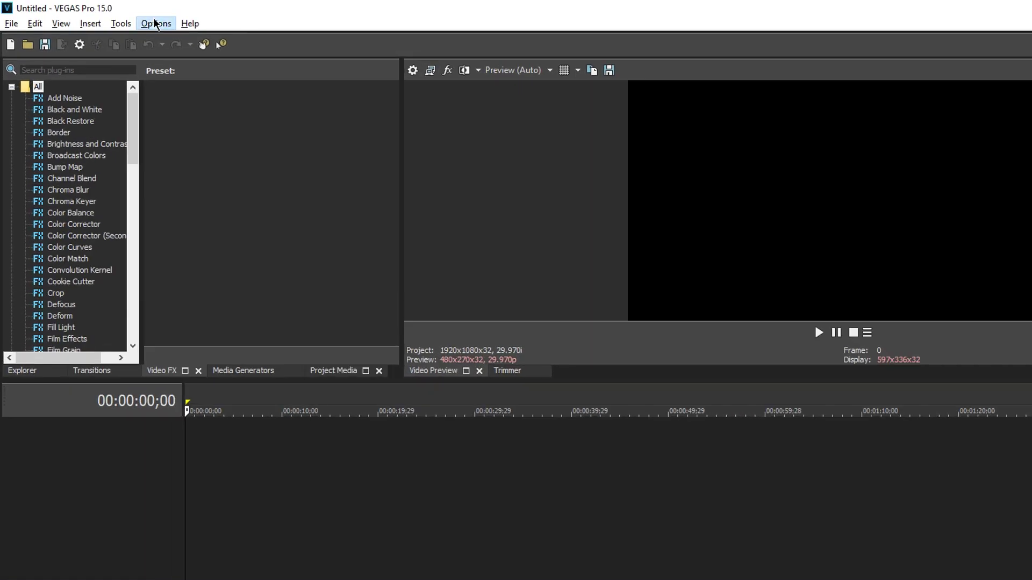
Step: Open the Options menu to reach the program preferences
click(117, 17)
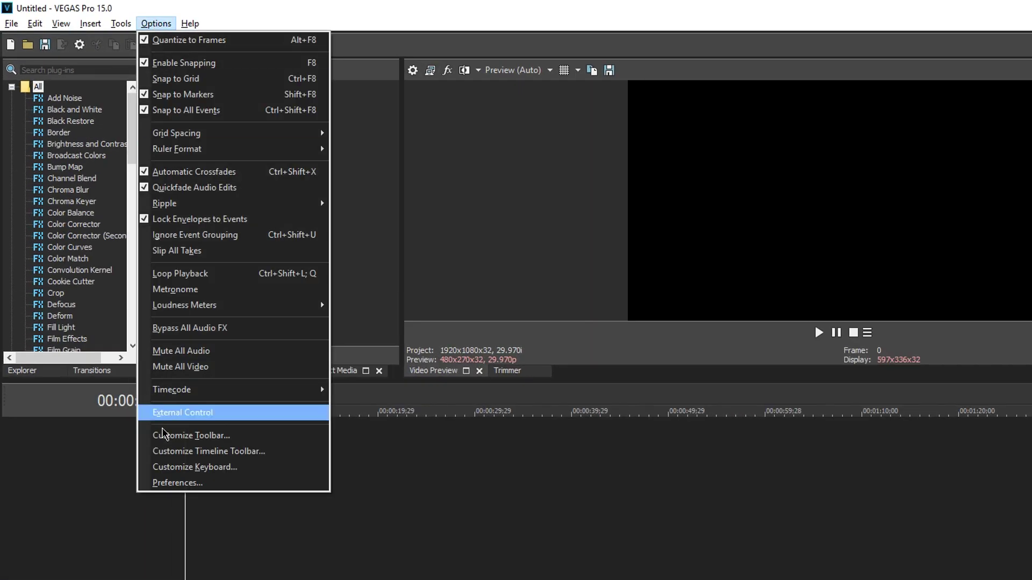
Step: In Preferences > Video, set GPU acceleration of video processing to the NVIDIA GeForce GTX card
click(169, 483)
drag(377, 70, 346, 72)
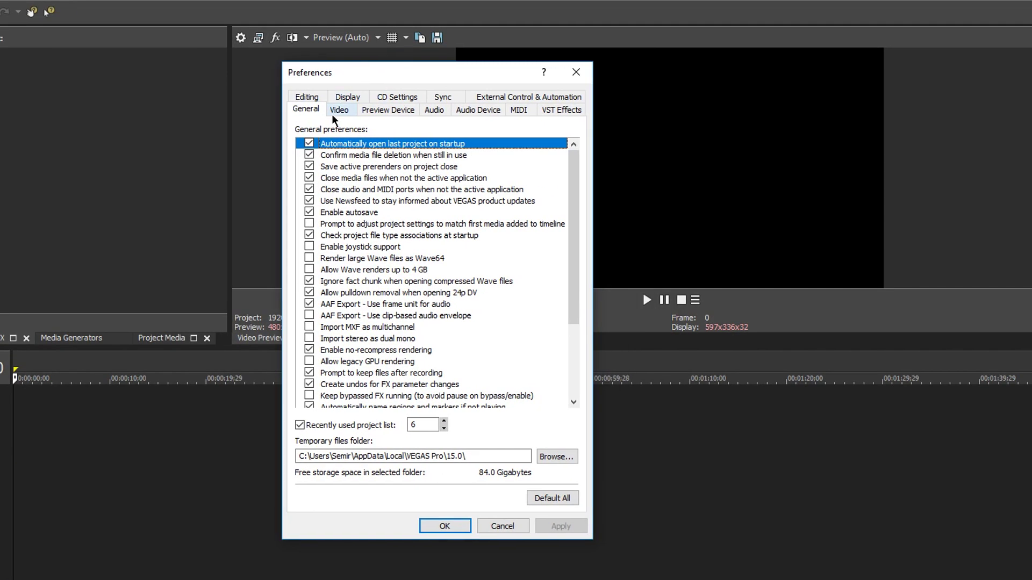
click(332, 114)
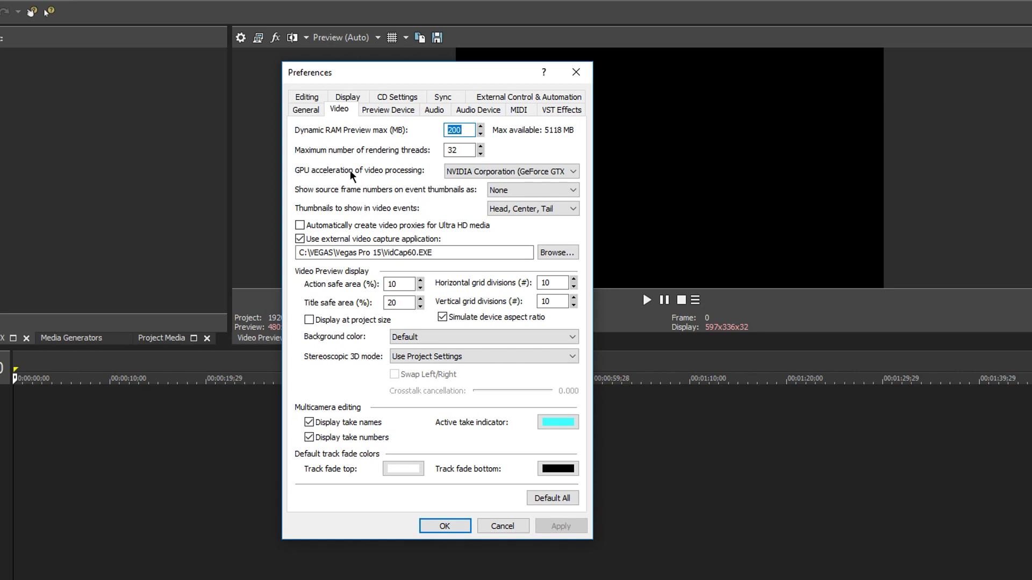
click(483, 172)
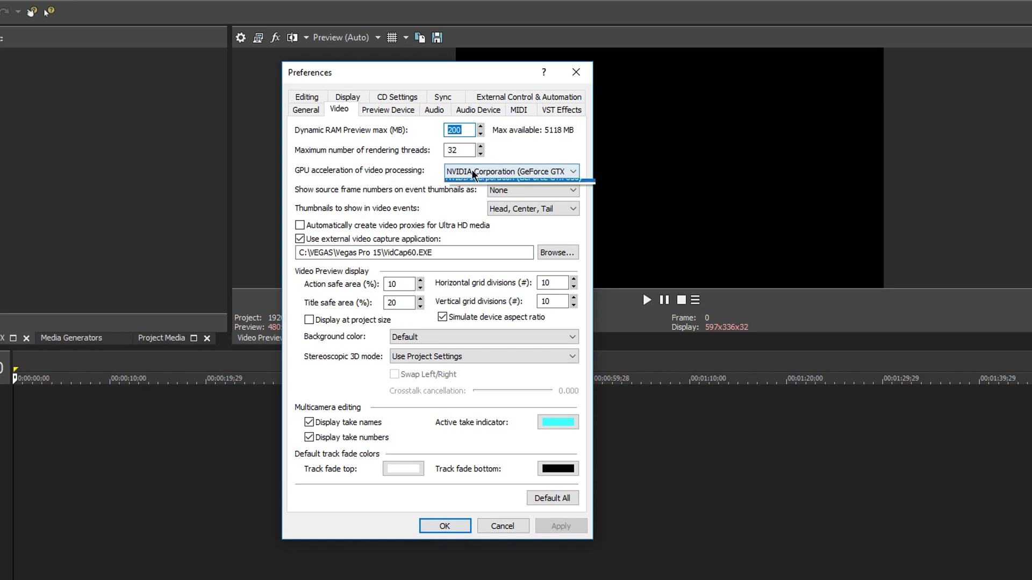
click(472, 194)
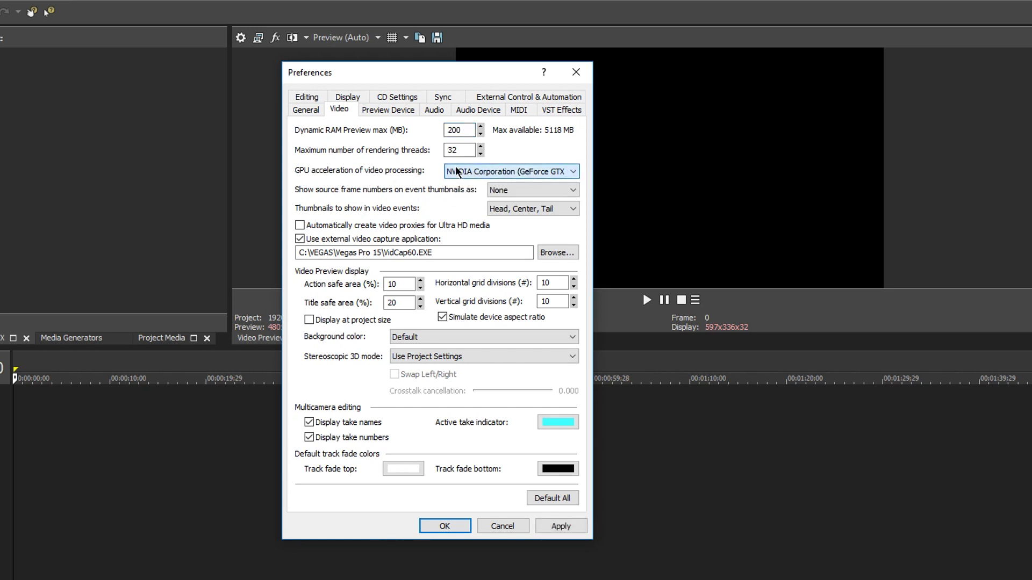
click(313, 115)
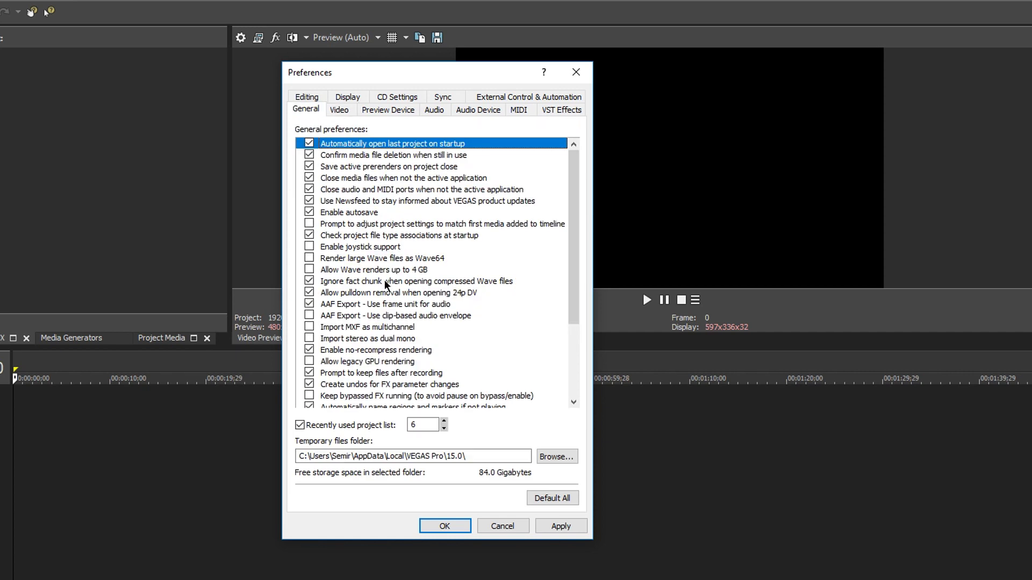
scroll(388, 283, down, 2)
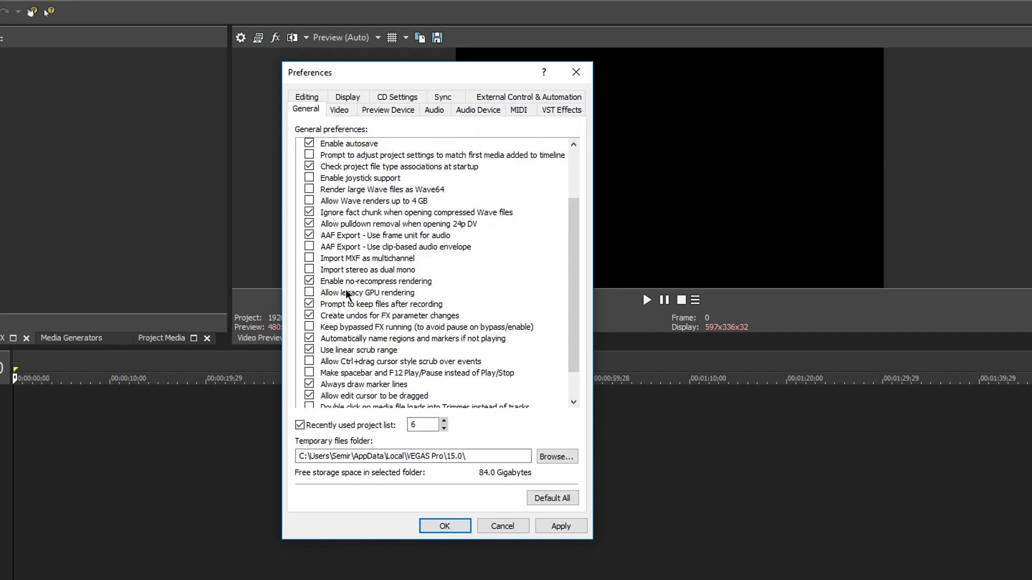
Step: Enable 'Allow legacy GPU rendering' in General preferences, apply it, and close with OK
click(309, 293)
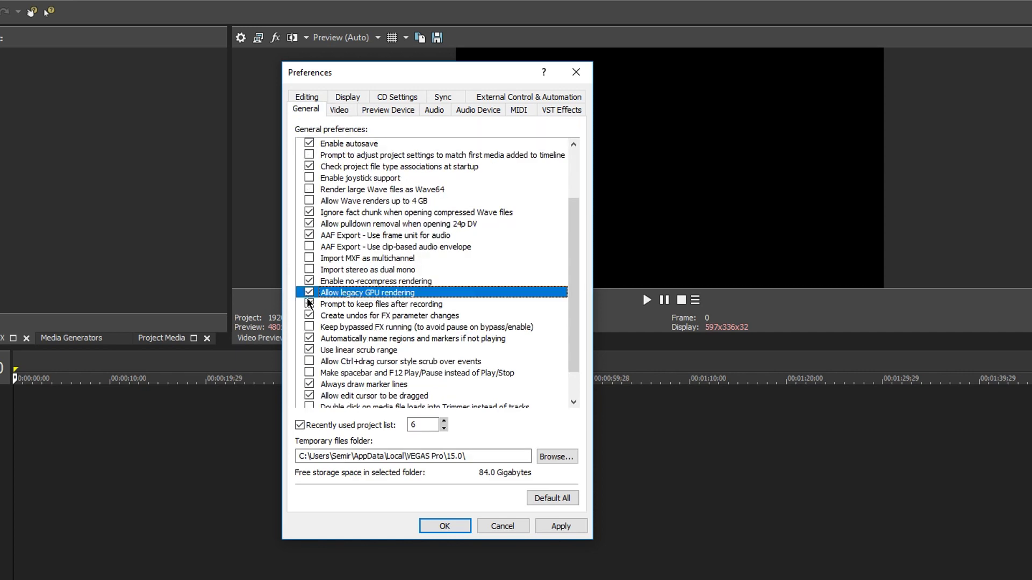
click(562, 524)
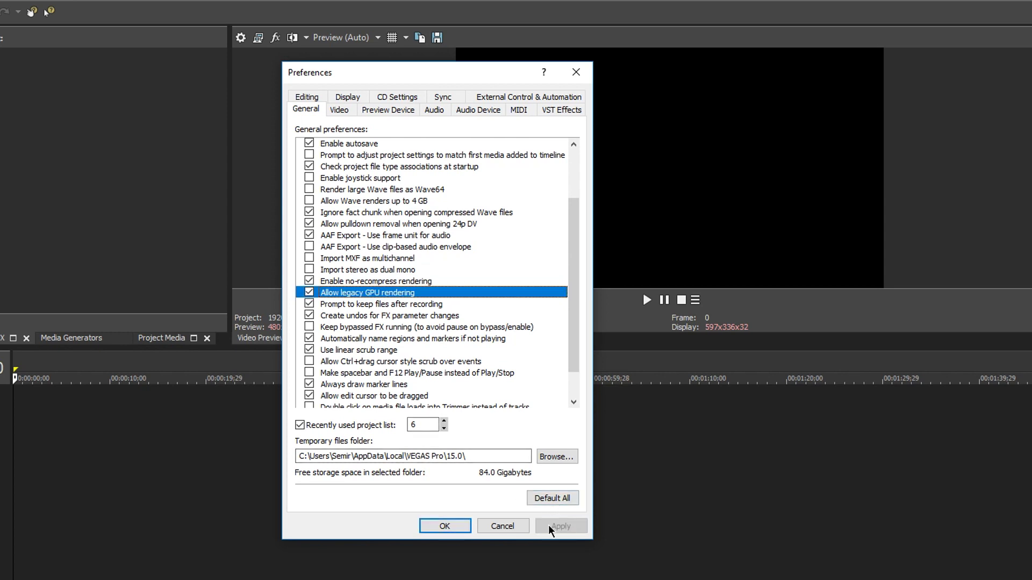
click(454, 526)
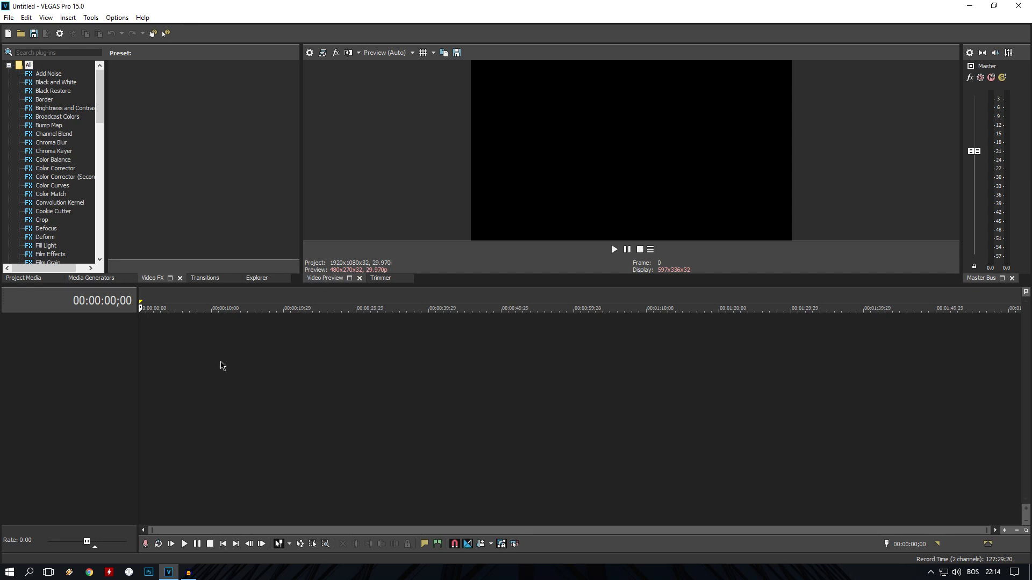
Step: Open the intro file to place the intro clip on the timeline
click(20, 32)
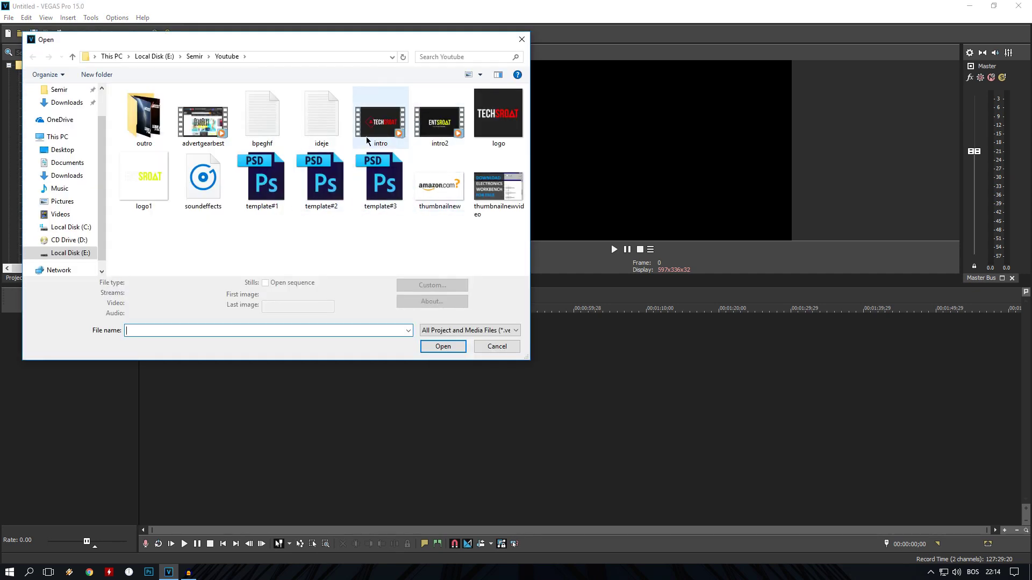
double_click(381, 121)
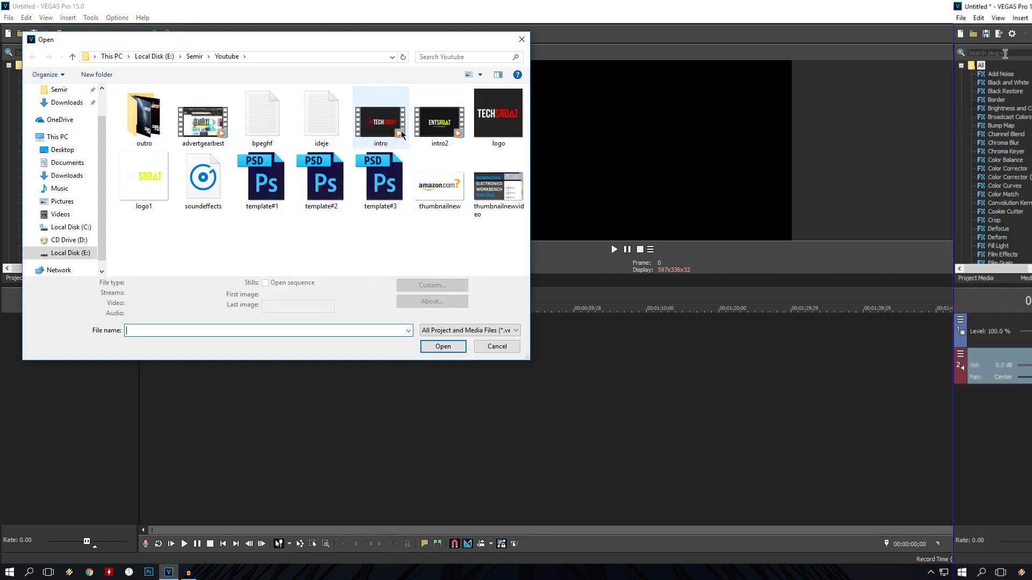
click(50, 32)
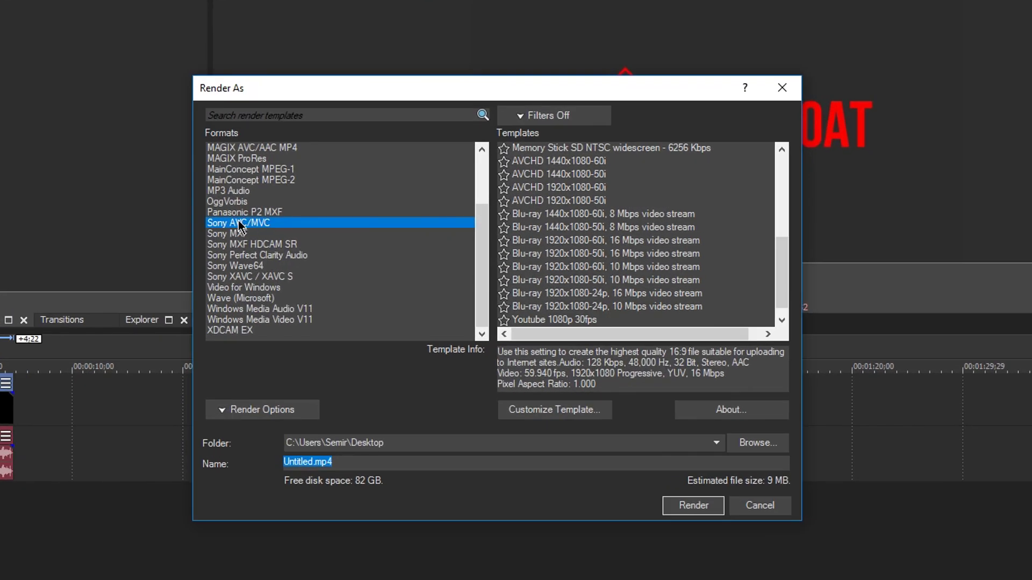
Step: Set the Sony AVC/MVC Youtube 1080p 60fps template's encode mode to GPU, then cancel rendering
click(239, 225)
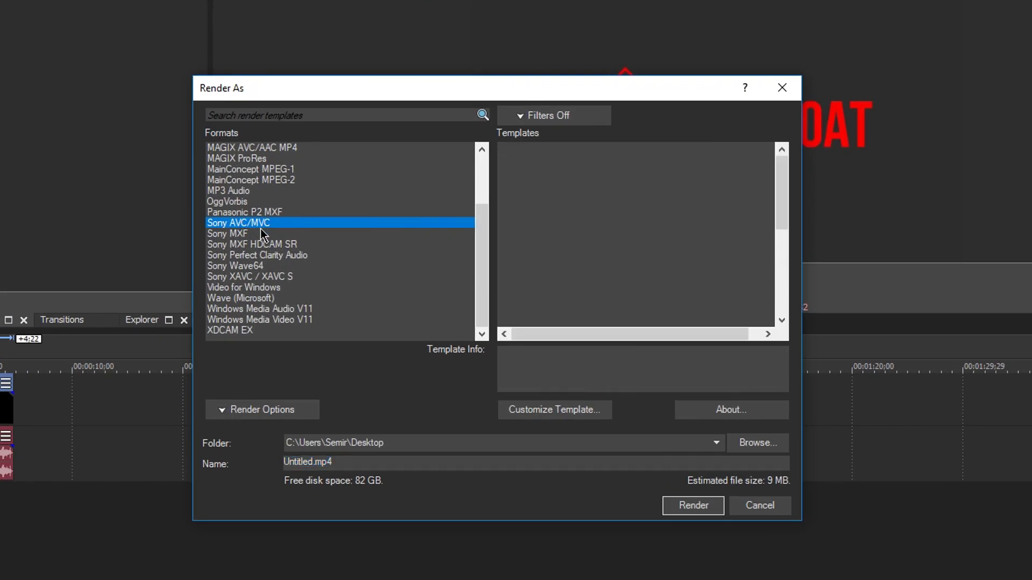
scroll(784, 247, down, 2)
scroll(784, 246, down, 3)
click(572, 320)
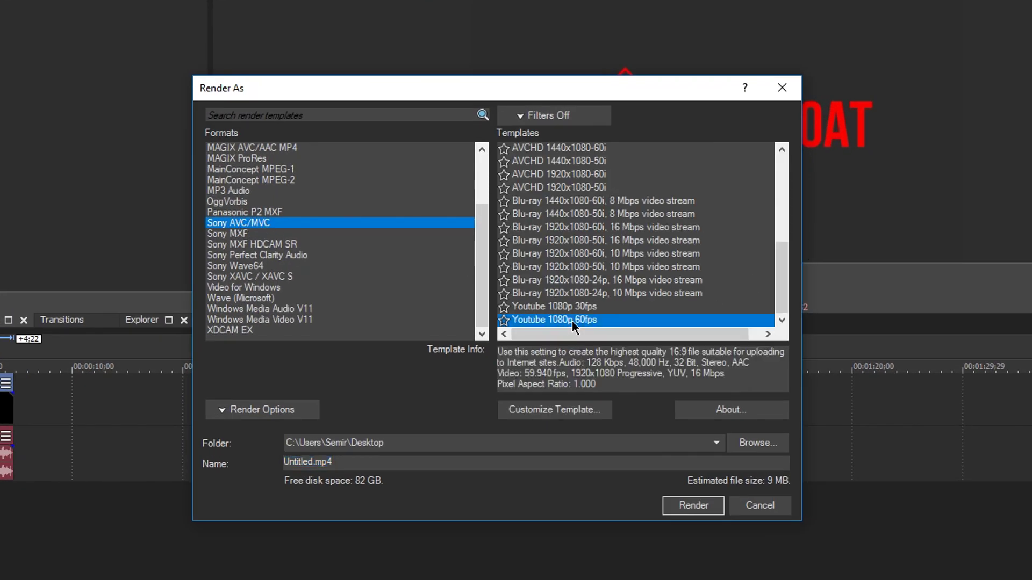
click(566, 413)
click(440, 440)
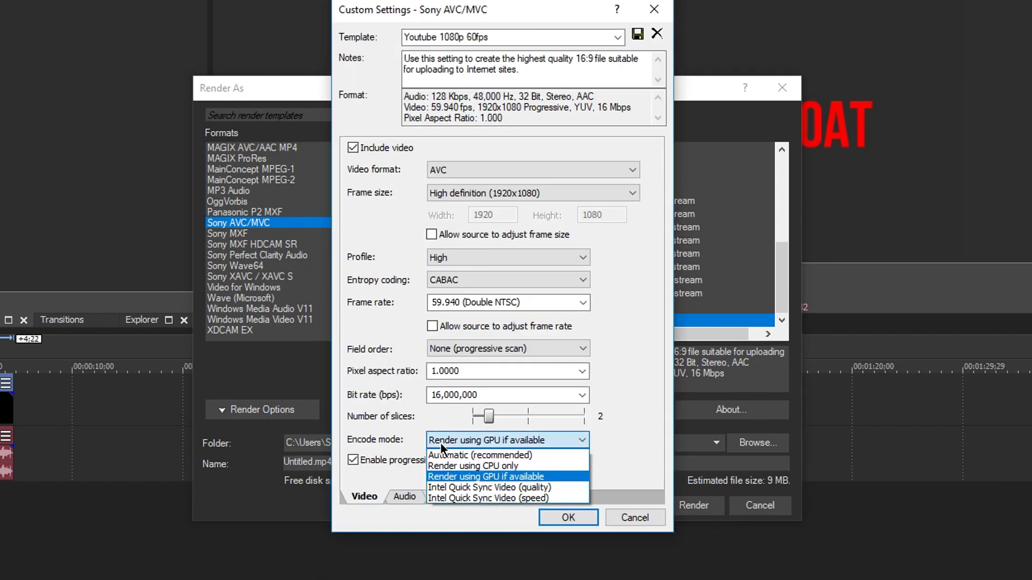
click(452, 476)
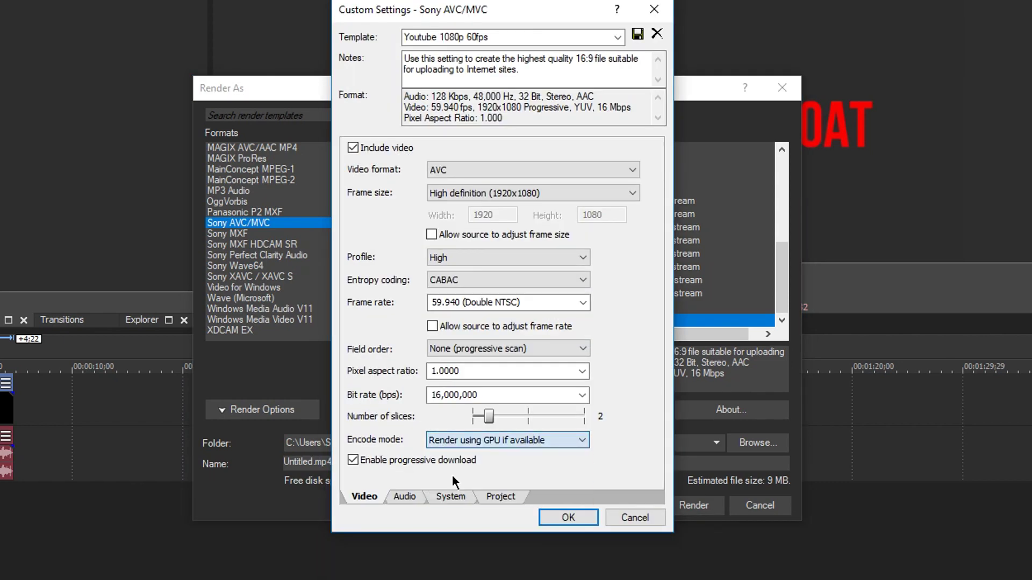
click(565, 520)
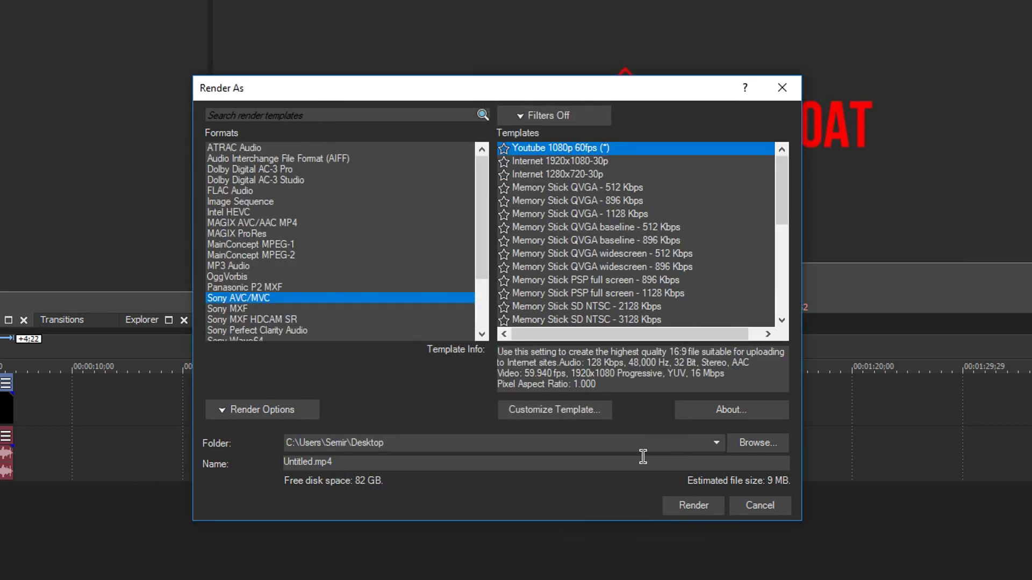
click(757, 509)
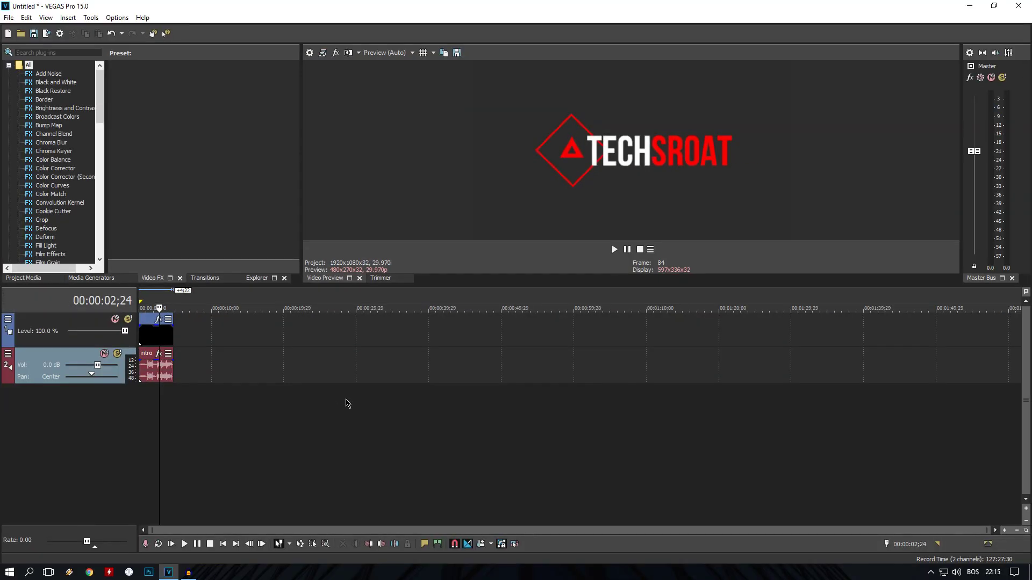